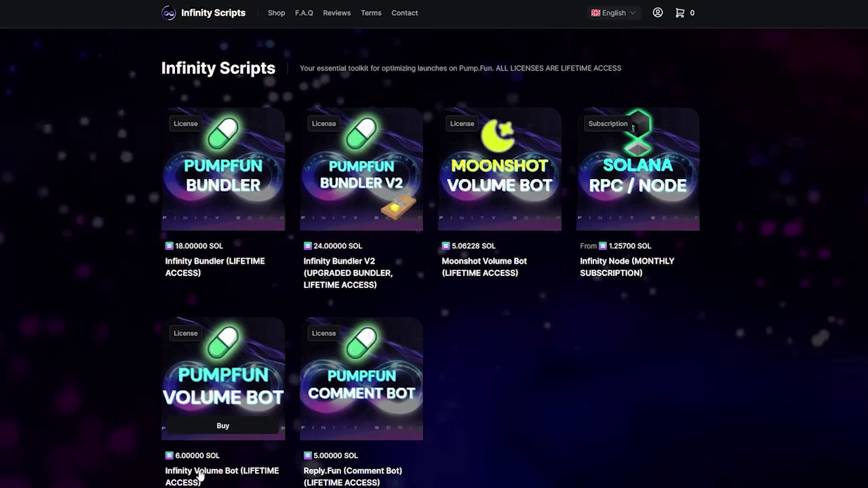
# Open the Infinity Volume Bot product page, accept the terms of service, and reach the 6.01 SOL checkout
pyautogui.click(206, 474)
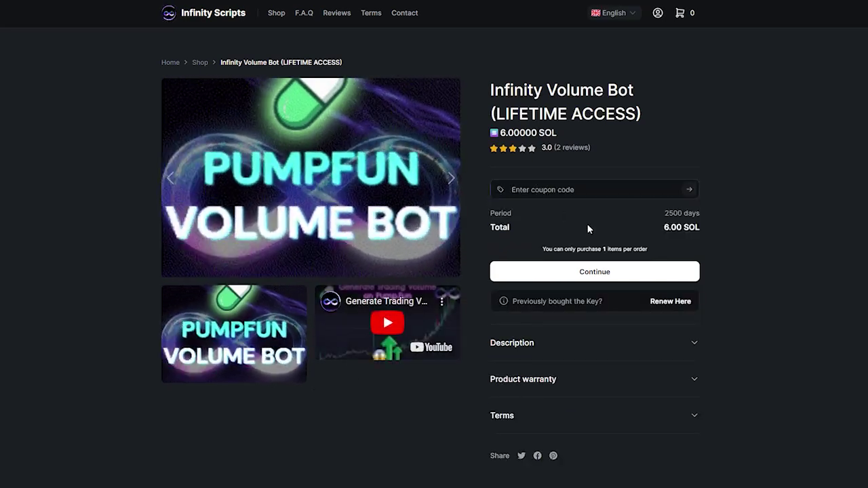
pyautogui.click(594, 271)
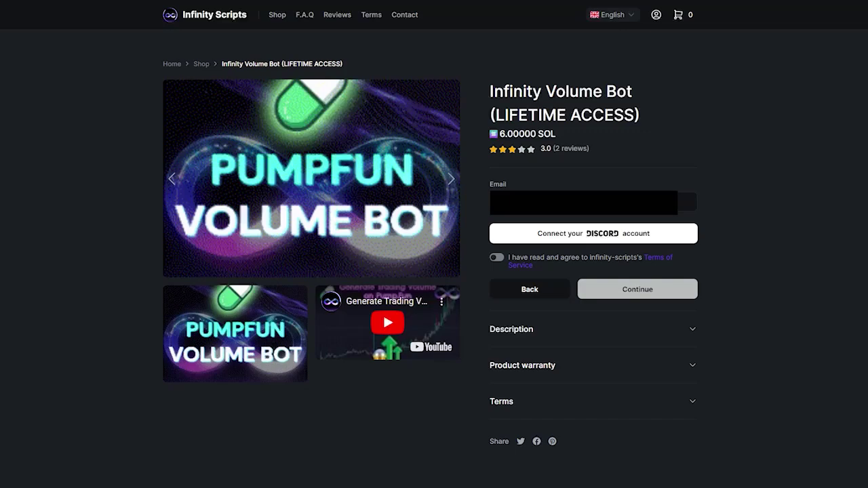
pyautogui.click(497, 257)
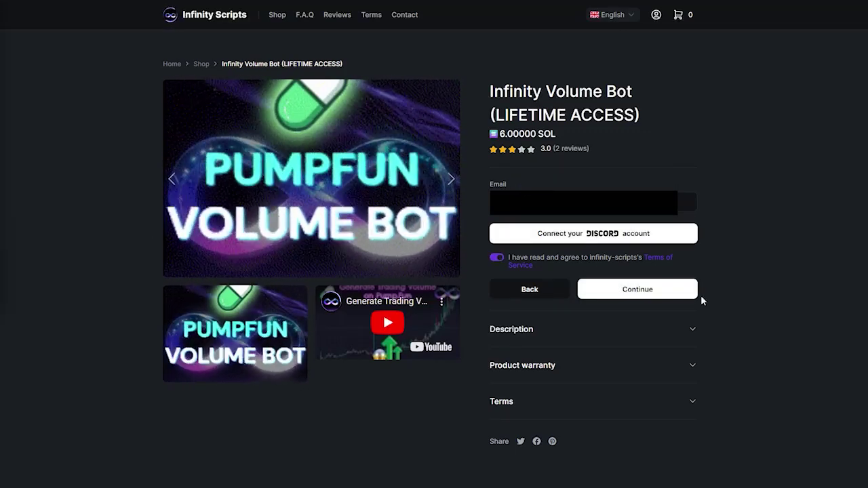
pyautogui.click(637, 256)
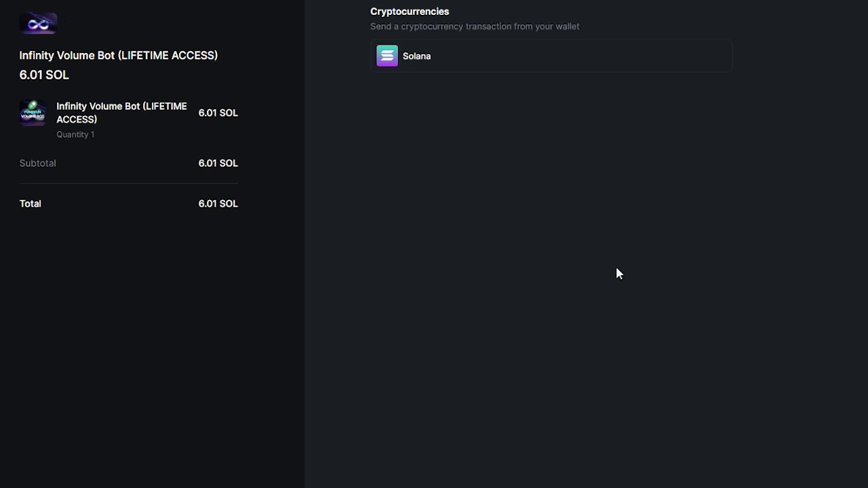
# Choose Solana and generate the invoice showing the payment amount and Solana address
pyautogui.click(445, 56)
pyautogui.click(552, 122)
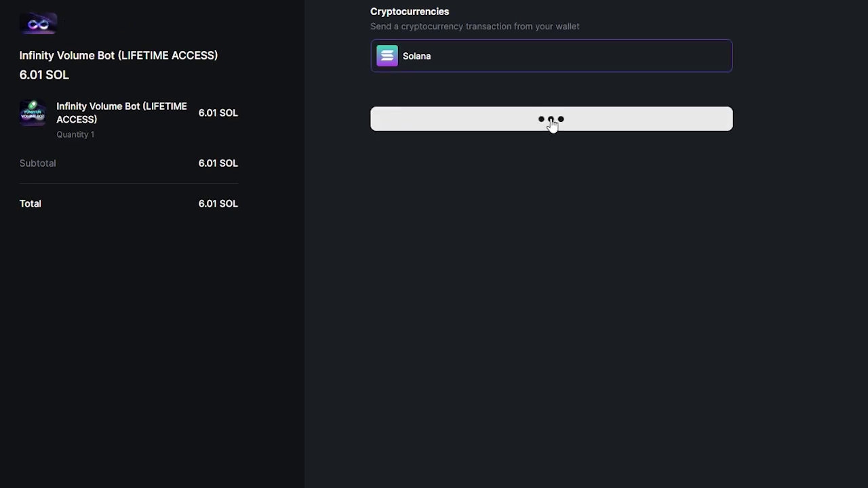
pyautogui.click(495, 249)
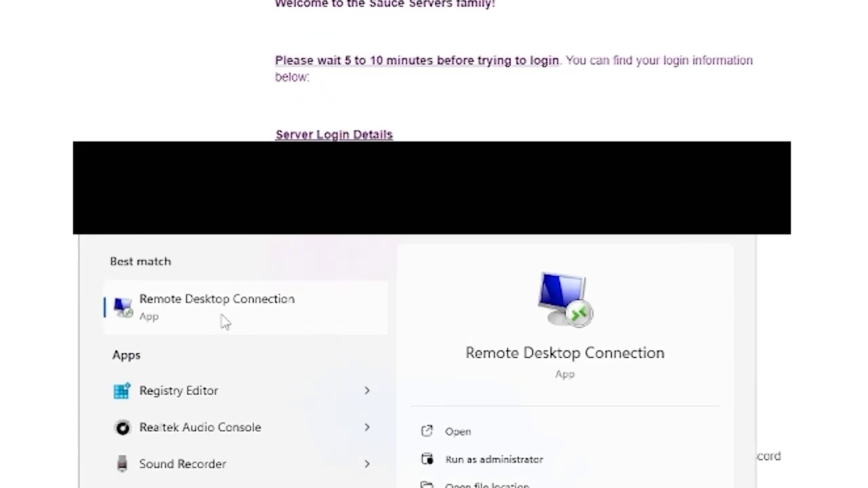
# Connect to the remote server as Administrator with its password, accepting the certificate warning
pyautogui.click(223, 321)
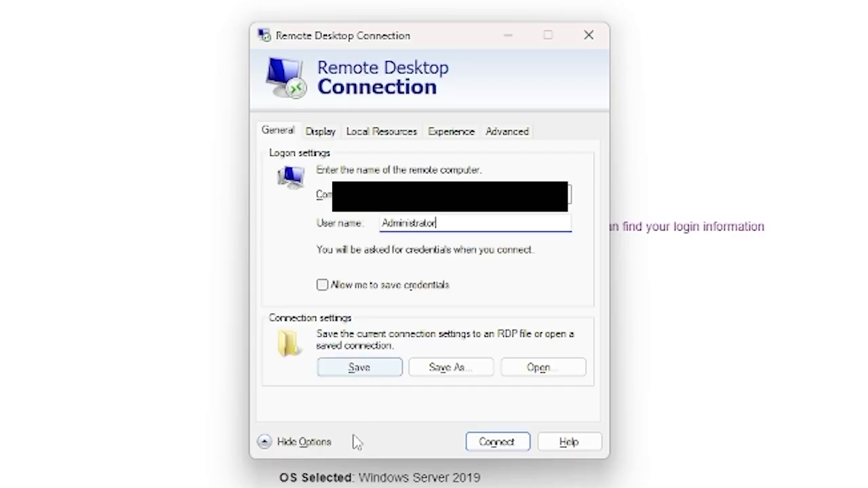
pyautogui.click(495, 444)
pyautogui.hotkey('ctrl', 'v')
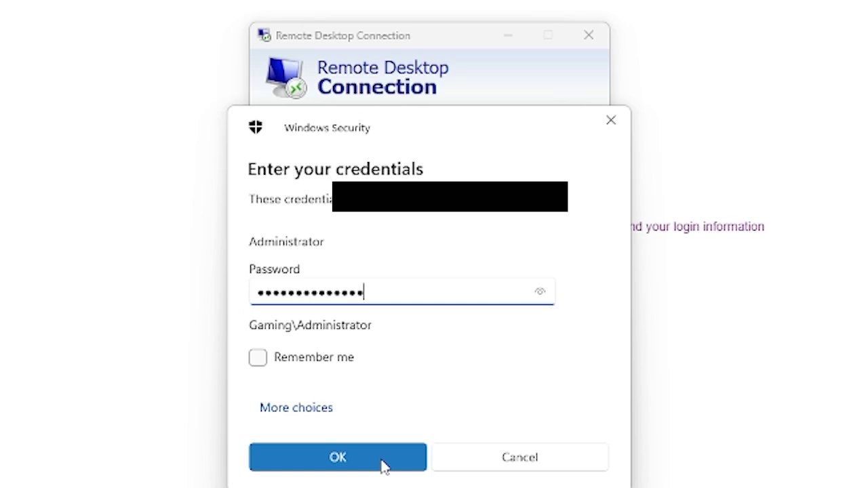
pyautogui.click(382, 461)
pyautogui.click(486, 396)
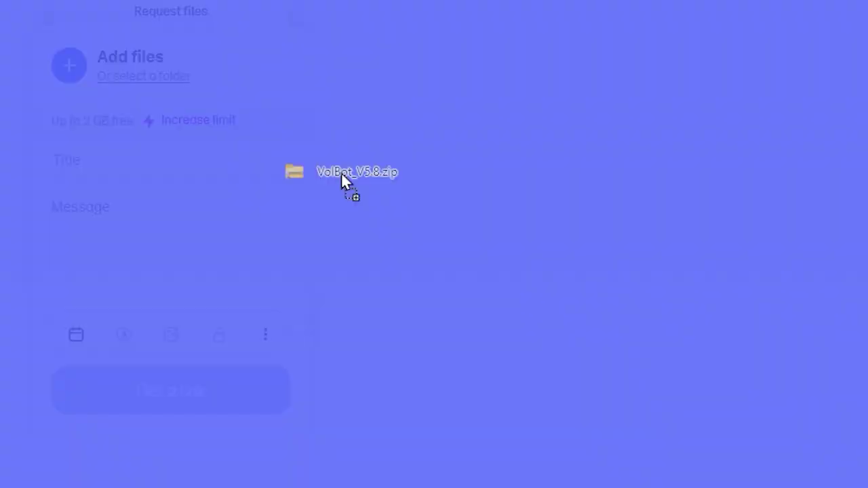
# Share VolBot_V5.8.zip via a WeTransfer link, then download it on the server and open it
pyautogui.moveTo(341, 173); pyautogui.dragTo(339, 174)
pyautogui.click(155, 400)
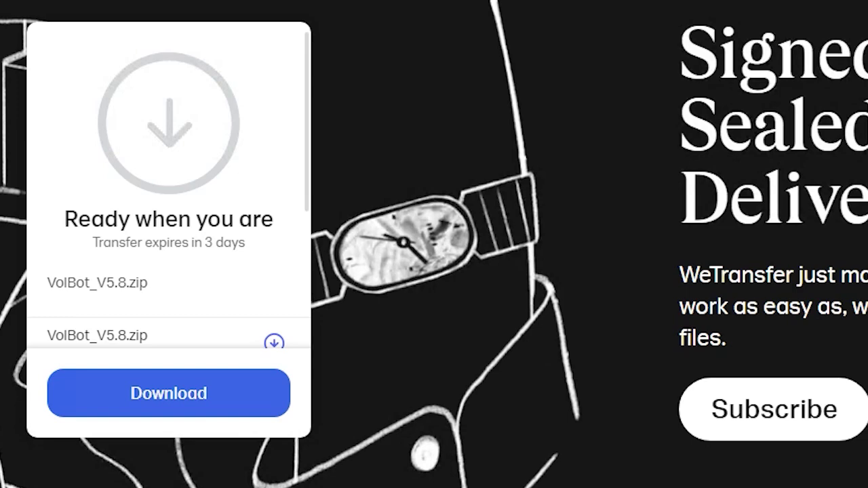
pyautogui.click(108, 413)
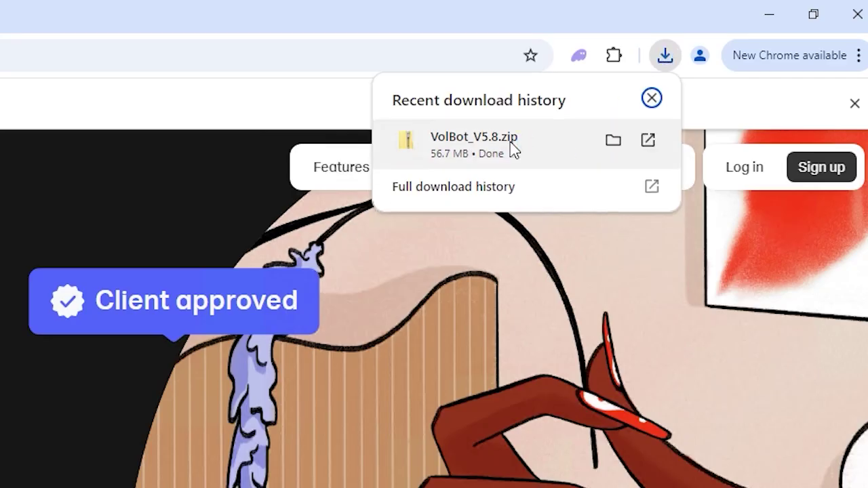
pyautogui.click(513, 151)
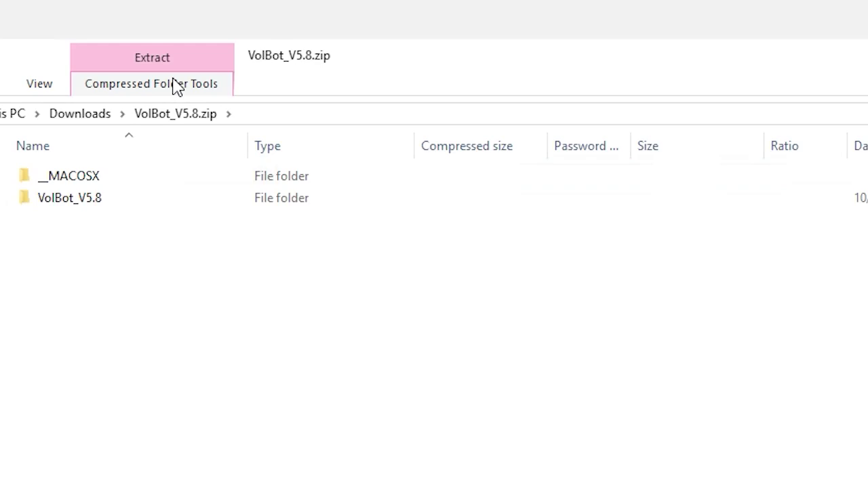
# Extract VolBot_V5.8.zip into Downloads, then download the Windows VS Code installer and cancel its setup
pyautogui.click(558, 413)
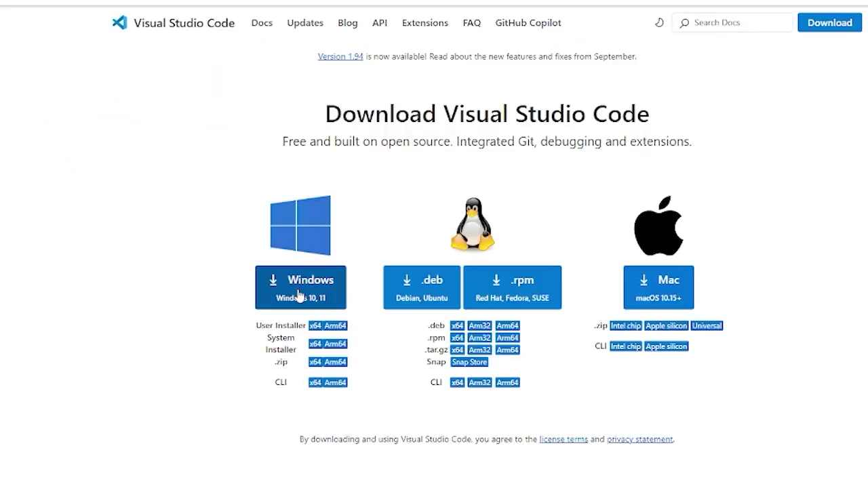
pyautogui.click(319, 289)
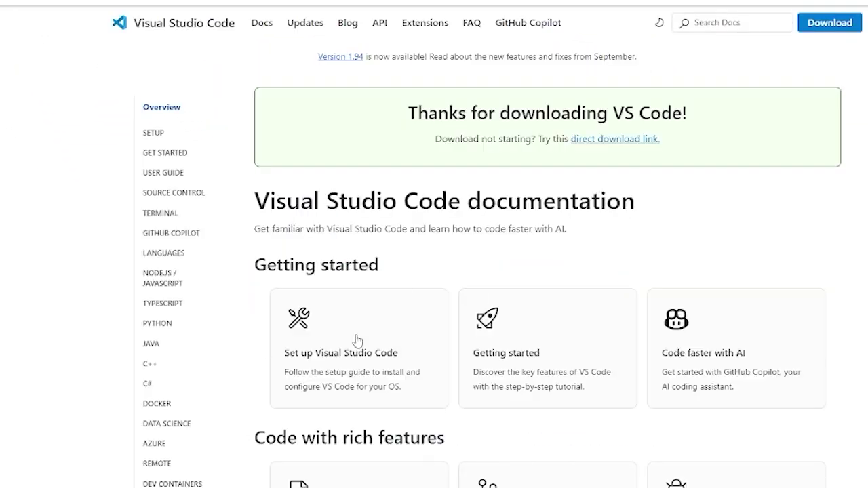
pyautogui.click(551, 403)
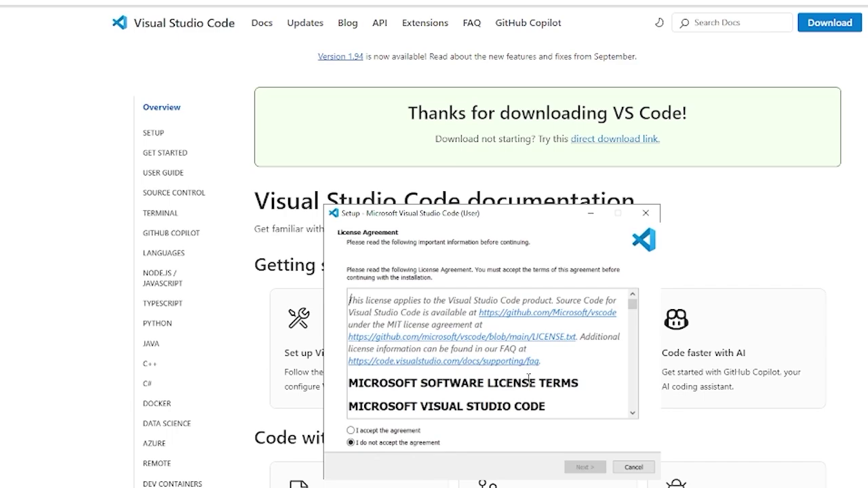
pyautogui.click(634, 467)
pyautogui.click(594, 413)
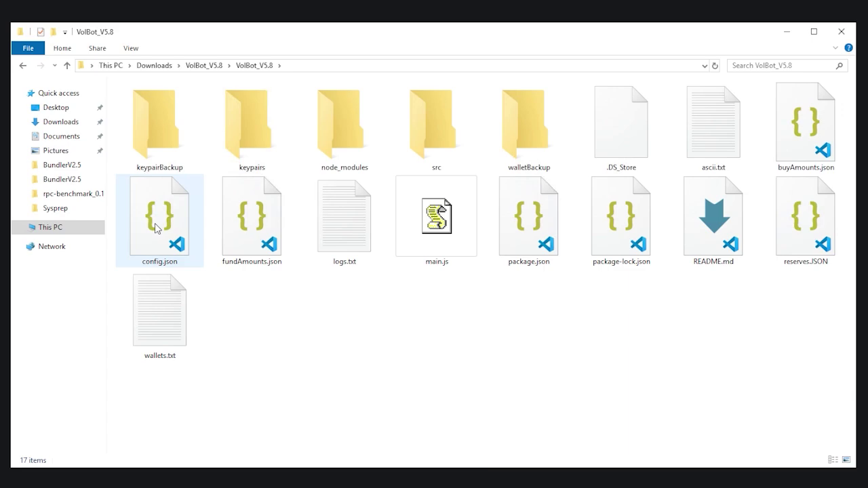
# Open config.json from the VolBot_V5.8 folder in Visual Studio Code via its context menu
pyautogui.click(169, 230)
pyautogui.rightClick(169, 231)
pyautogui.click(197, 234)
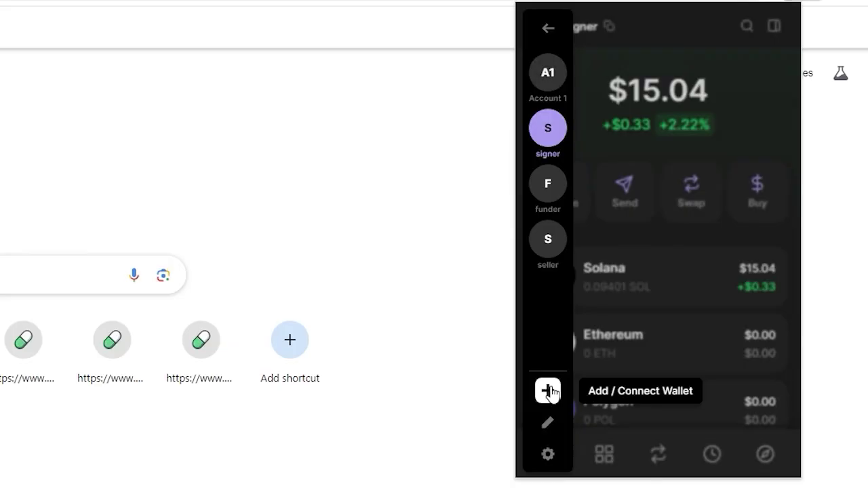
# Create a new Phantom wallet account named signer1
pyautogui.click(548, 389)
pyautogui.click(597, 95)
pyautogui.tripleClick(626, 196)
pyautogui.write('signer1')
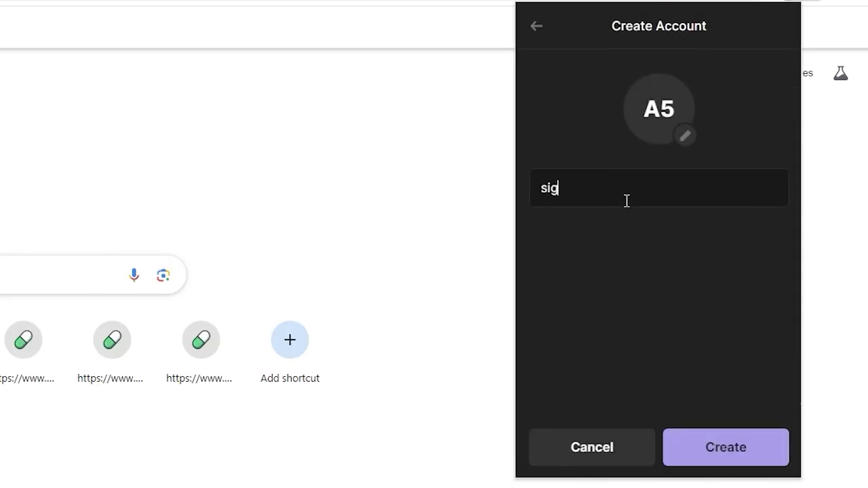
pyautogui.click(682, 456)
# Reveal signer1's private key with the wallet password and copy it
pyautogui.click(522, 454)
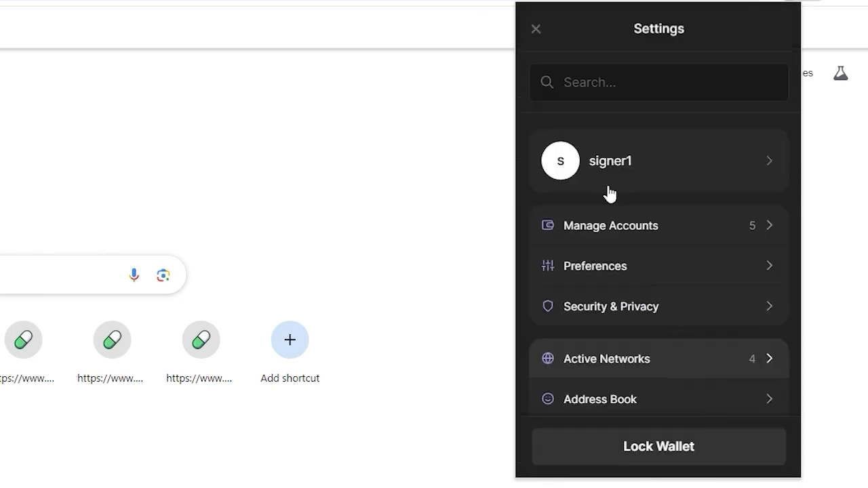
pyautogui.click(606, 194)
pyautogui.click(610, 306)
pyautogui.hotkey('ctrl', 'v')
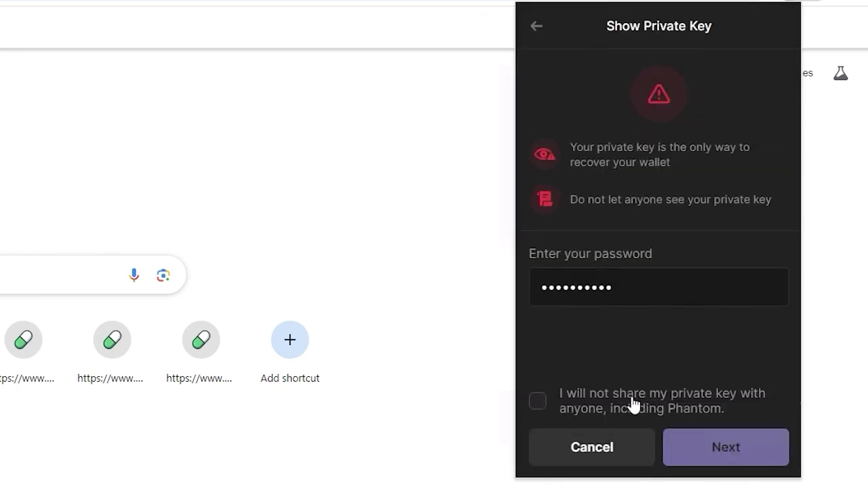
pyautogui.click(631, 405)
pyautogui.press('Return')
pyautogui.click(649, 270)
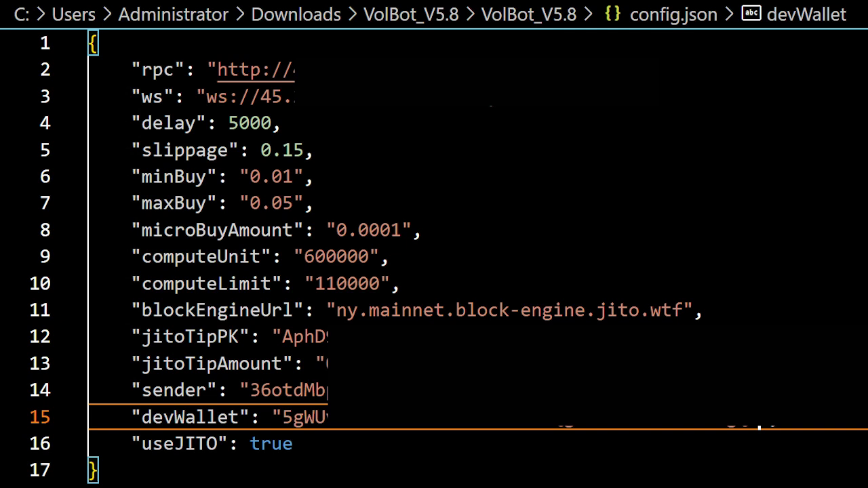
# Edit the minBuy value in config.json, then start a new VS Code terminal
pyautogui.click(313, 177)
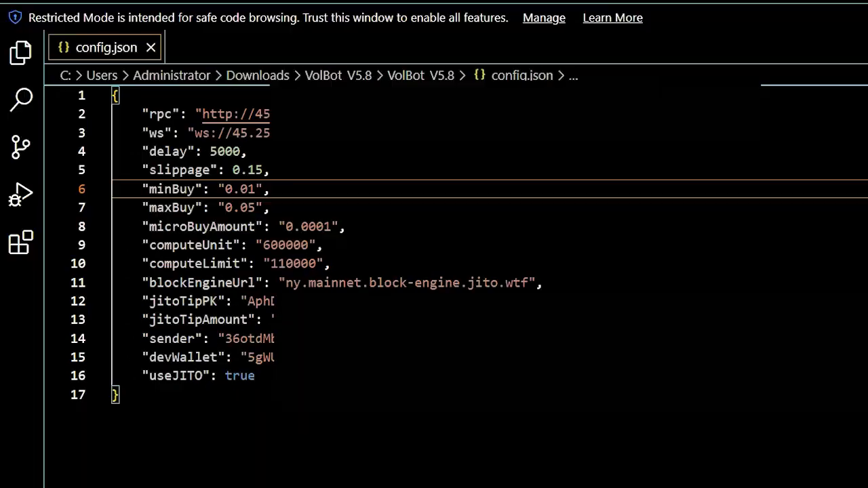
pyautogui.click(324, 1)
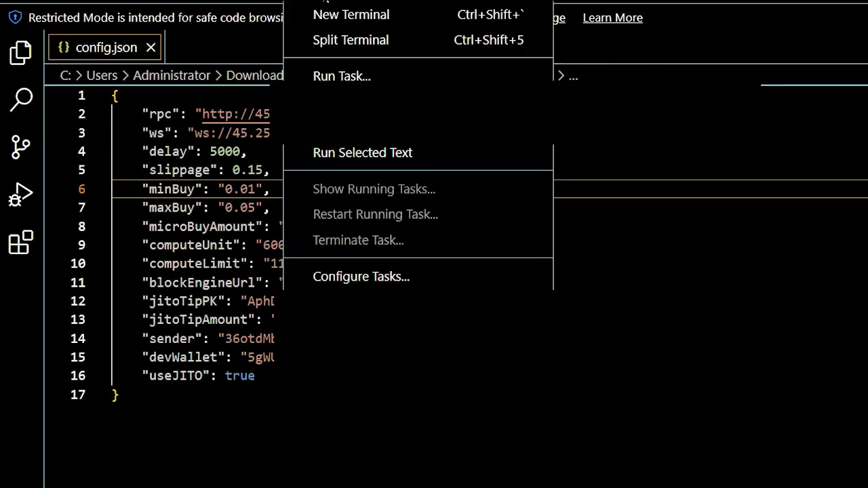
pyautogui.click(344, 16)
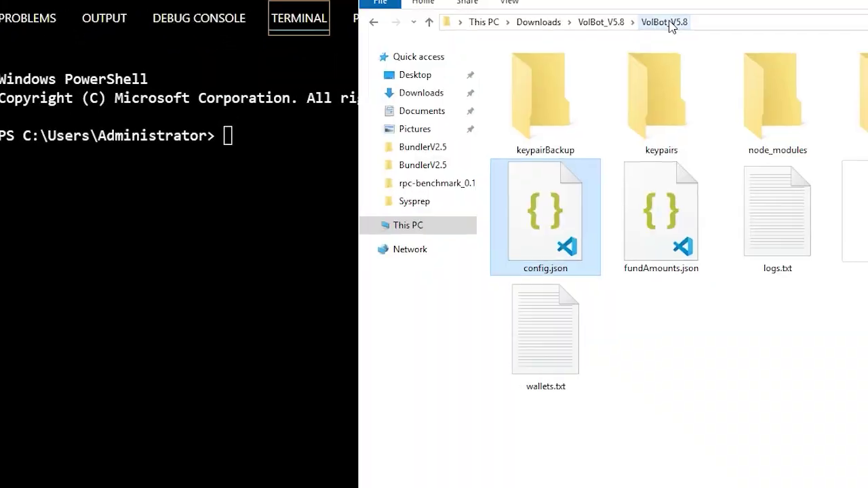
# Change the terminal into the VolBot_V5.8 folder using its copied Explorer path
pyautogui.rightClick(630, 60)
pyautogui.click(607, 64)
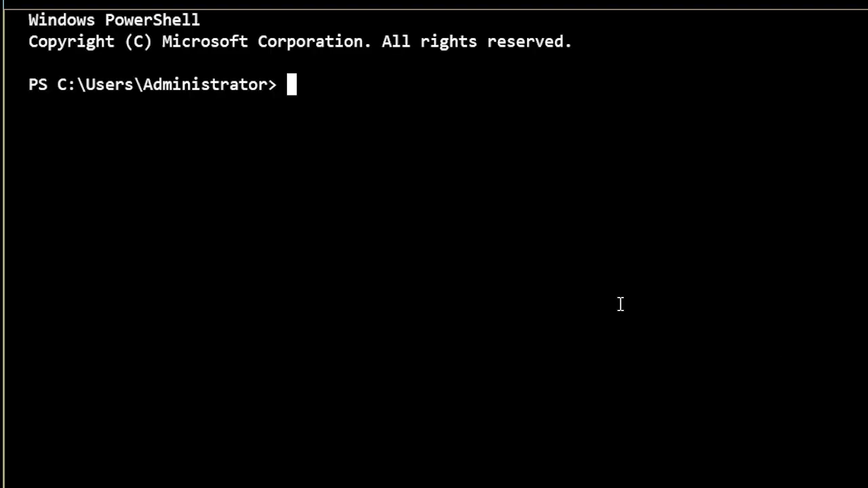
pyautogui.write('cd')
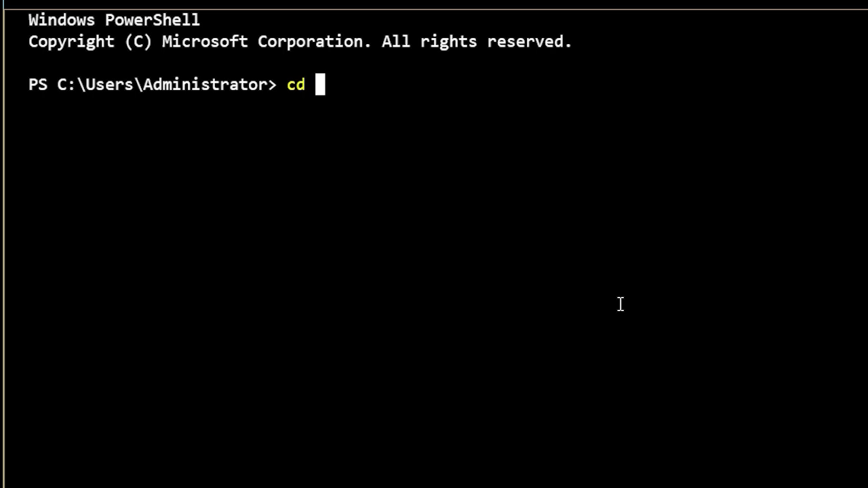
pyautogui.rightClick(558, 195)
pyautogui.press('Return')
# Run npm install, then npm run start to launch the bot's Main Menu
pyautogui.write('n')
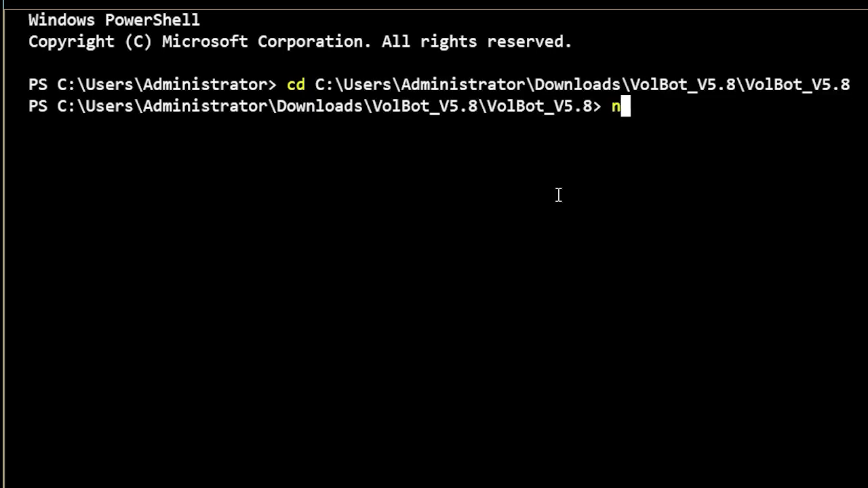
pyautogui.write('pm install')
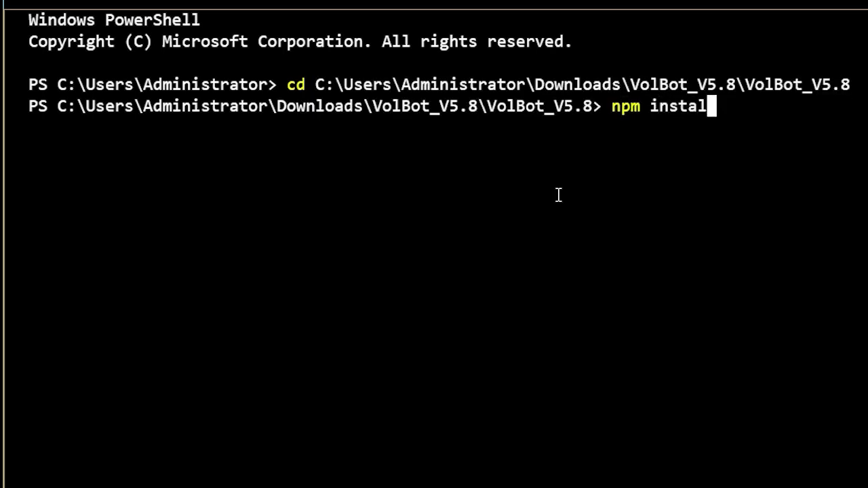
pyautogui.press('Return')
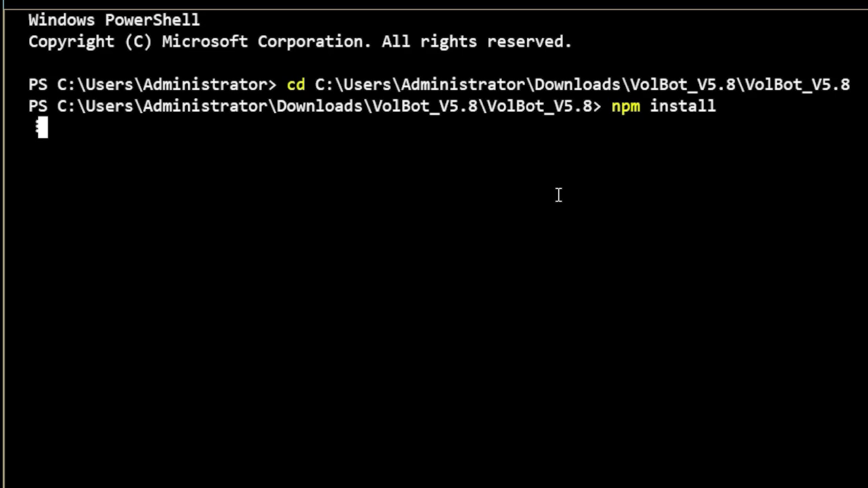
pyautogui.write('n')
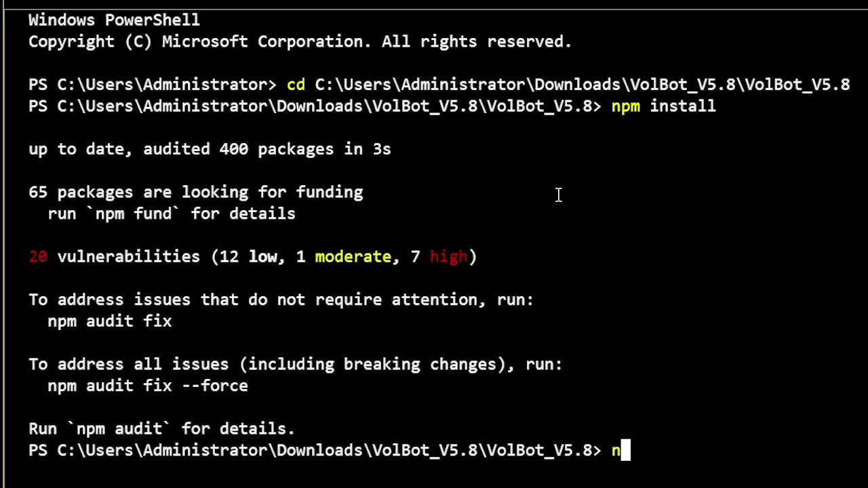
pyautogui.write('pm run start')
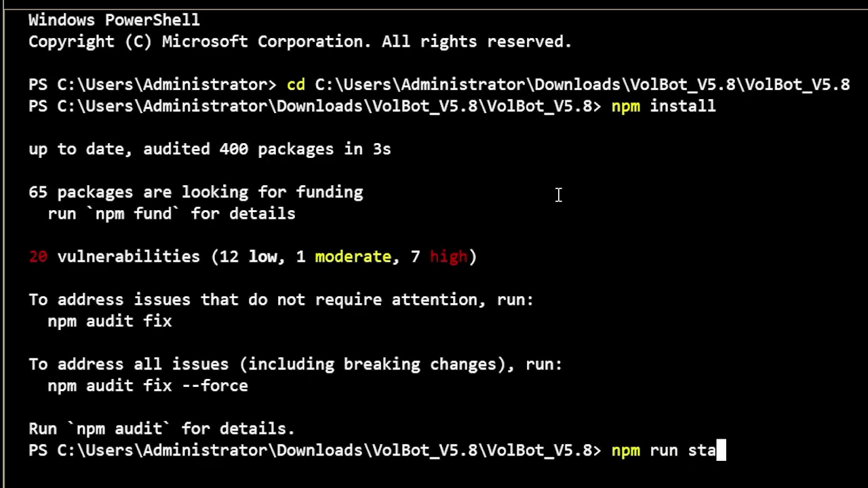
pyautogui.press('Return')
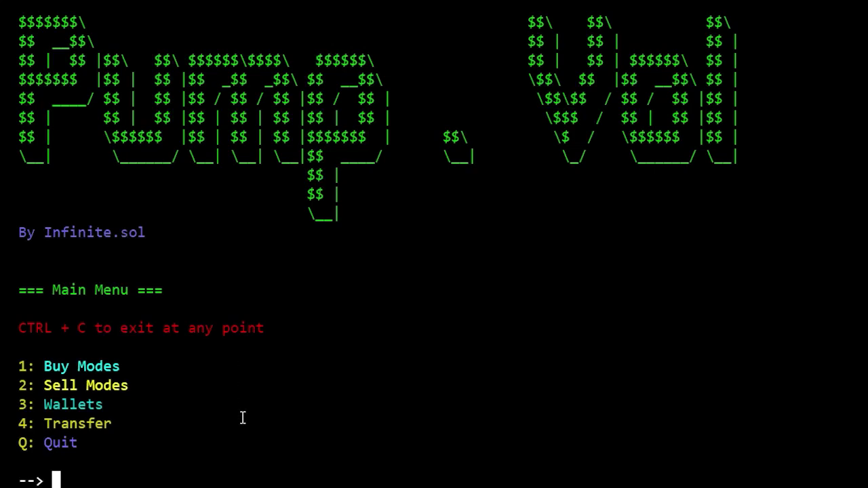
# Generate 5 new volume wallets from the Wallets menu (3, 1, 5)
pyautogui.write('3')
pyautogui.press('Return')
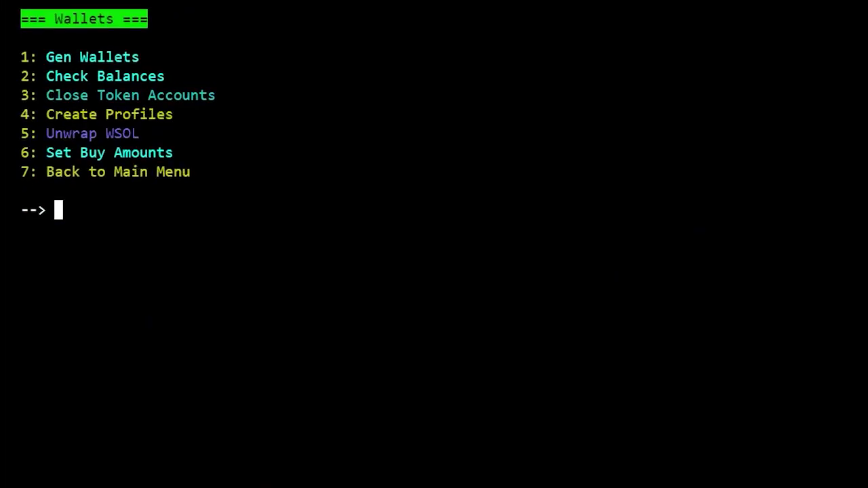
pyautogui.write('1')
pyautogui.press('Return')
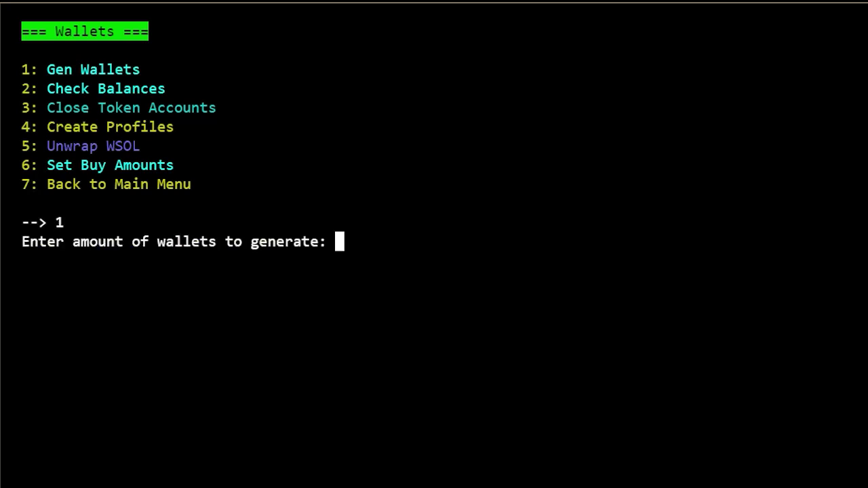
pyautogui.write('5')
pyautogui.press('Return')
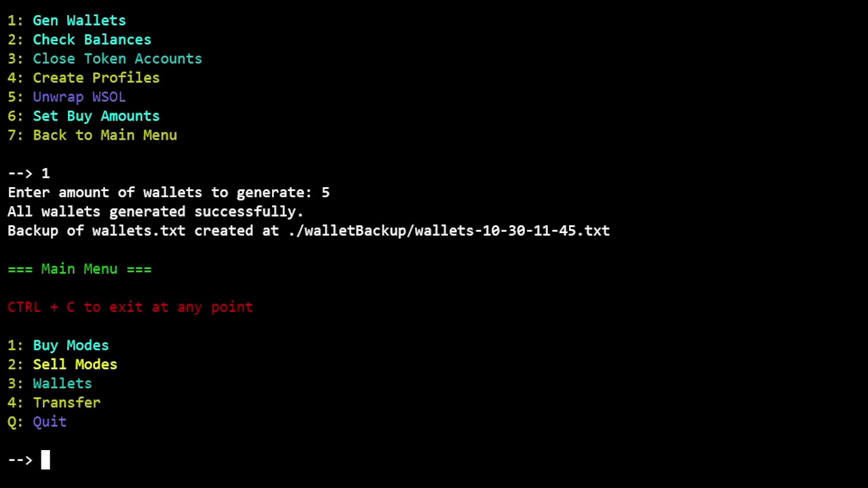
# Fund all volume wallets with the same 0.1 amount from the Transfer menu
pyautogui.write('4')
pyautogui.press('Return')
pyautogui.write('1')
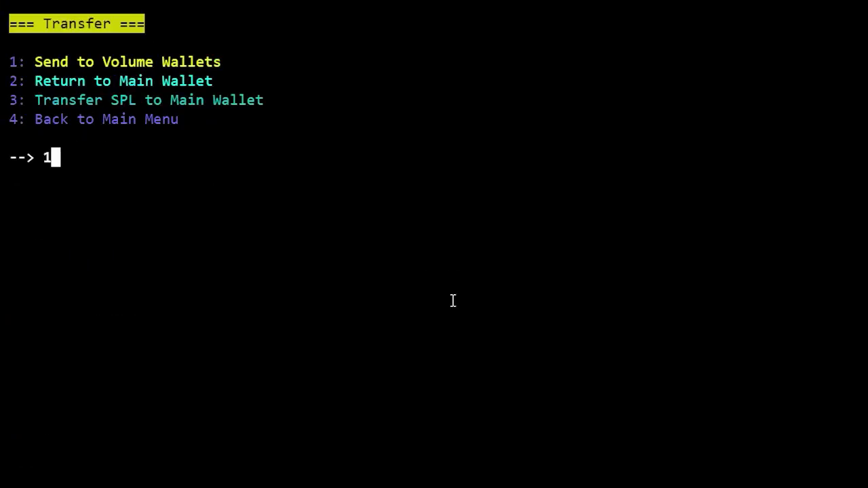
pyautogui.press('Return')
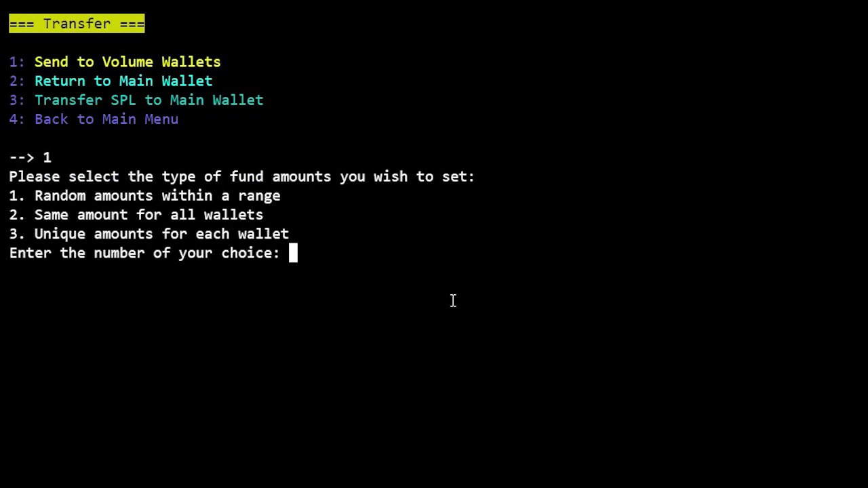
pyautogui.write('2')
pyautogui.press('Return')
pyautogui.write('0.1')
pyautogui.press('Return')
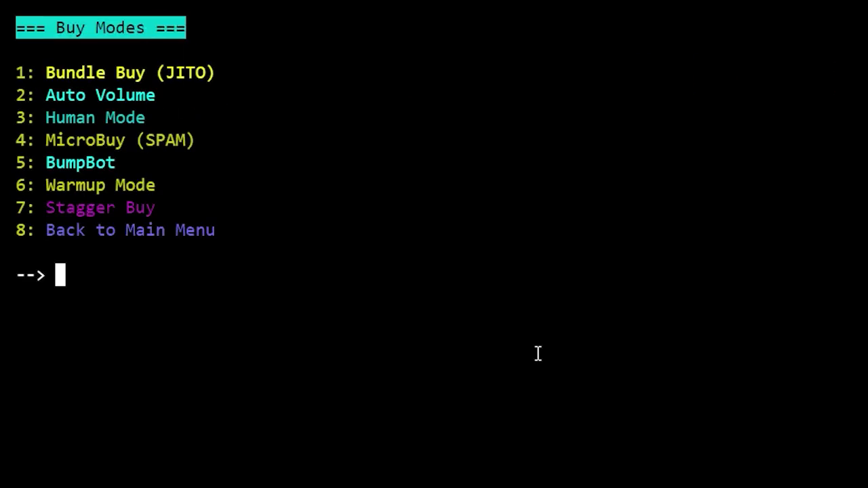
# Run Human Mode (option 3) on the pasted token CA with 1–2 second delays and 100% sell
pyautogui.write('3')
pyautogui.press('Return')
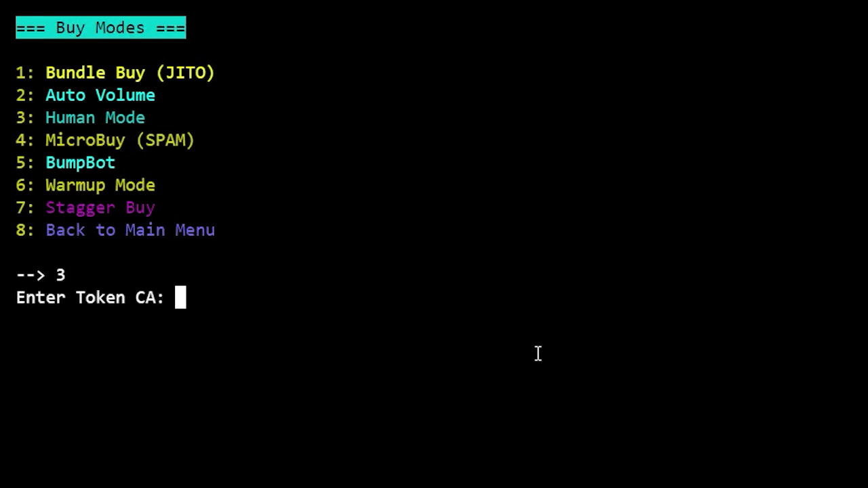
pyautogui.hotkey('ctrl', 'v')
pyautogui.press('Return')
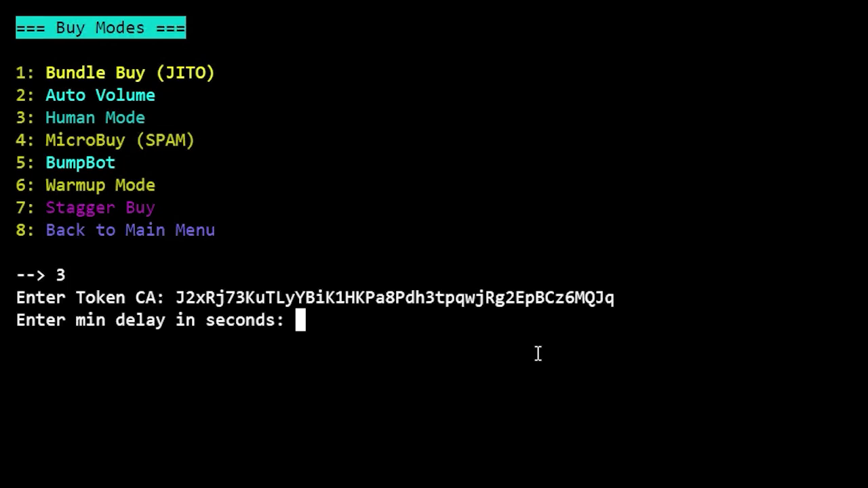
pyautogui.write('1')
pyautogui.press('Return')
pyautogui.write('2')
pyautogui.press('Return')
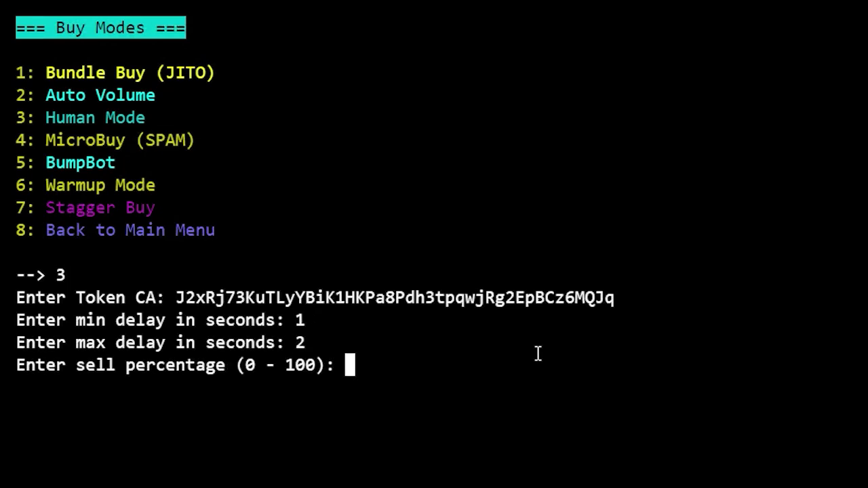
pyautogui.write('100')
pyautogui.press('Return')
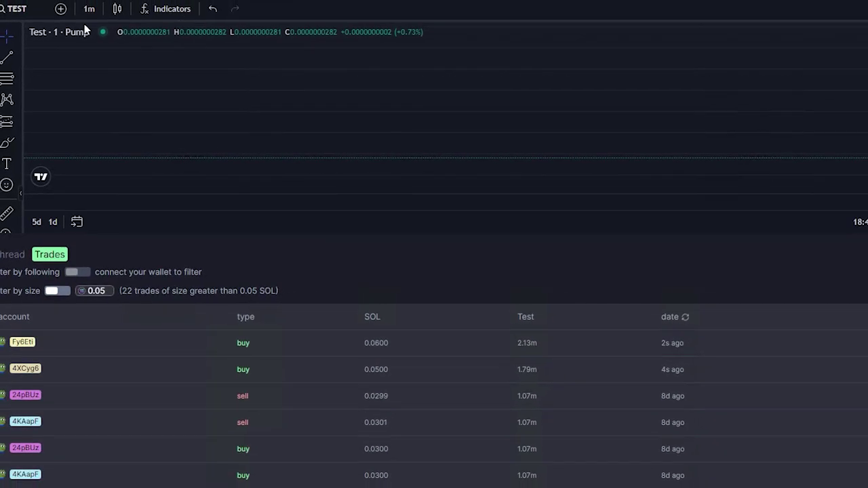
# Switch the Test token's pump.fun chart to 1-minute candles and zoom to view the bot's trades
pyautogui.click(89, 9)
pyautogui.click(98, 30)
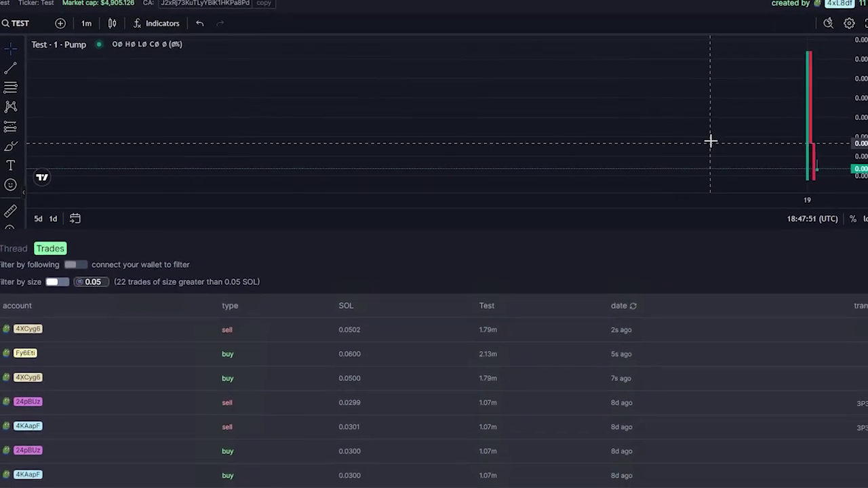
pyautogui.scroll(-3, 590, 151)
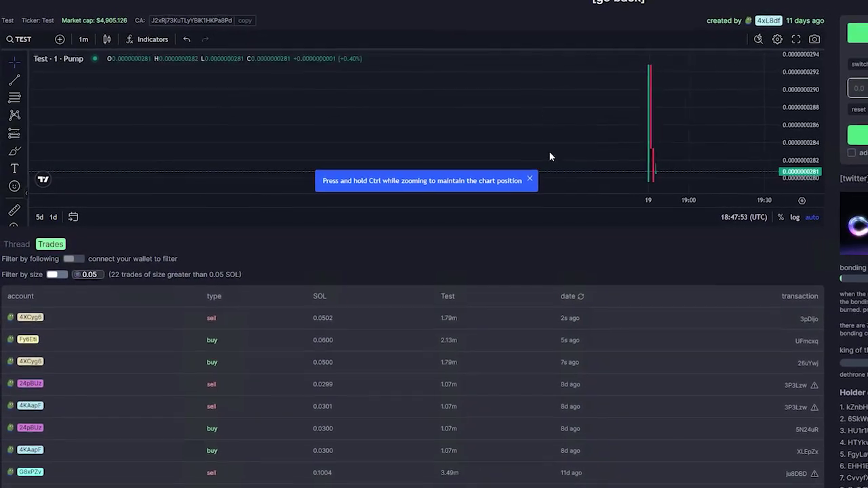
pyautogui.scroll(4, 549, 156)
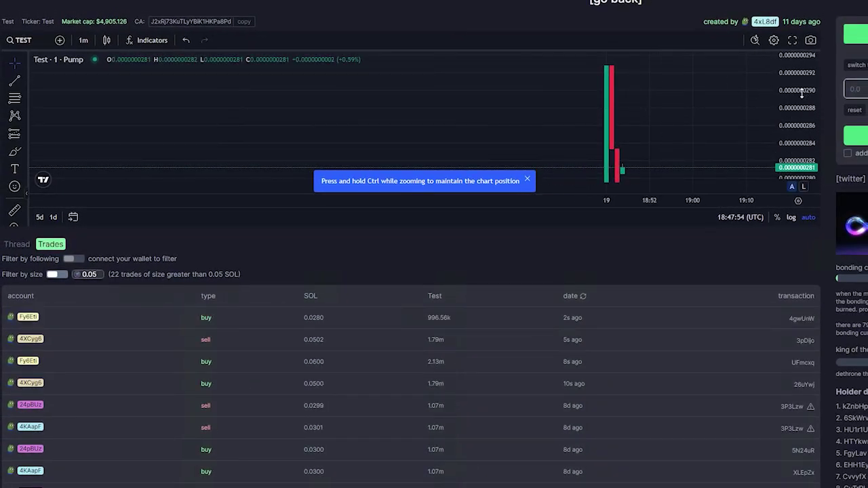